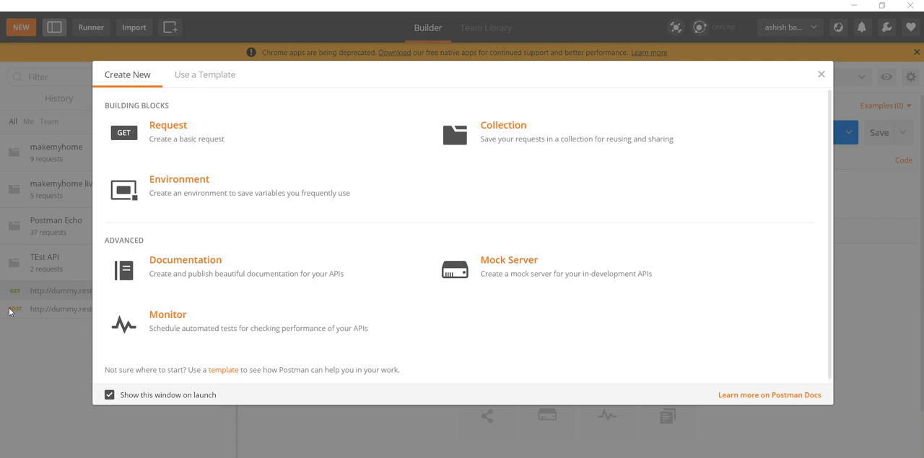
click(118, 396)
click(113, 397)
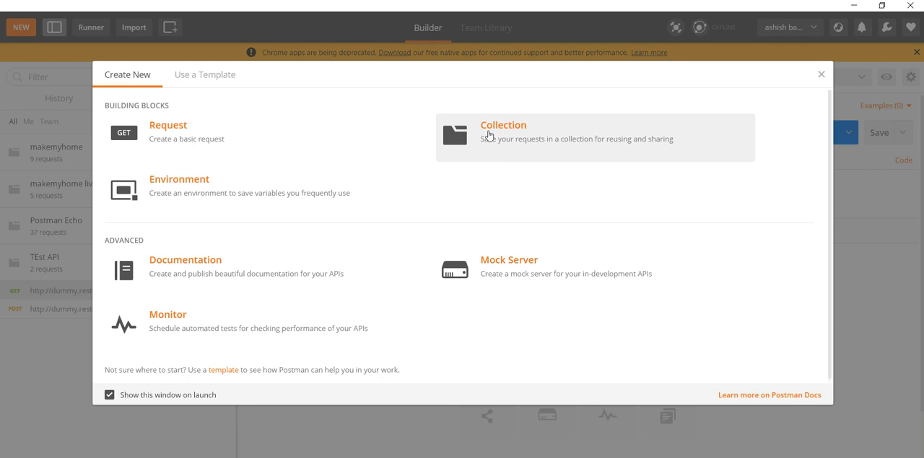
click(822, 75)
click(19, 33)
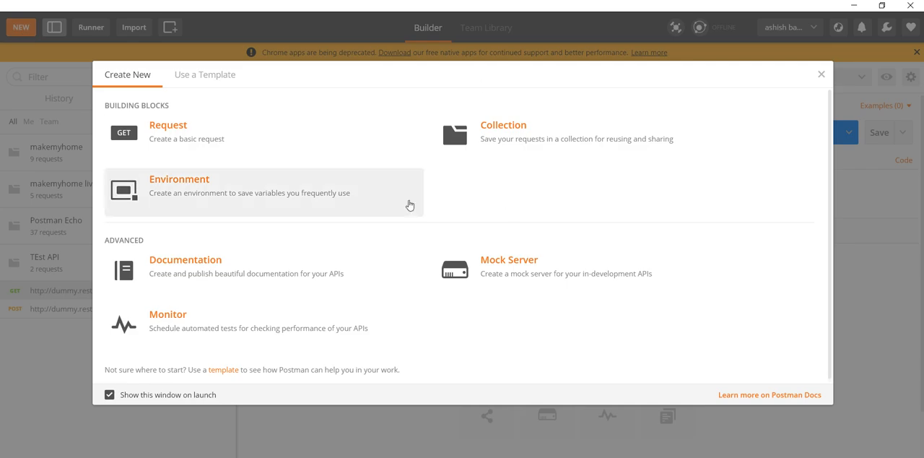
Create a new collection named Test Api
click(561, 137)
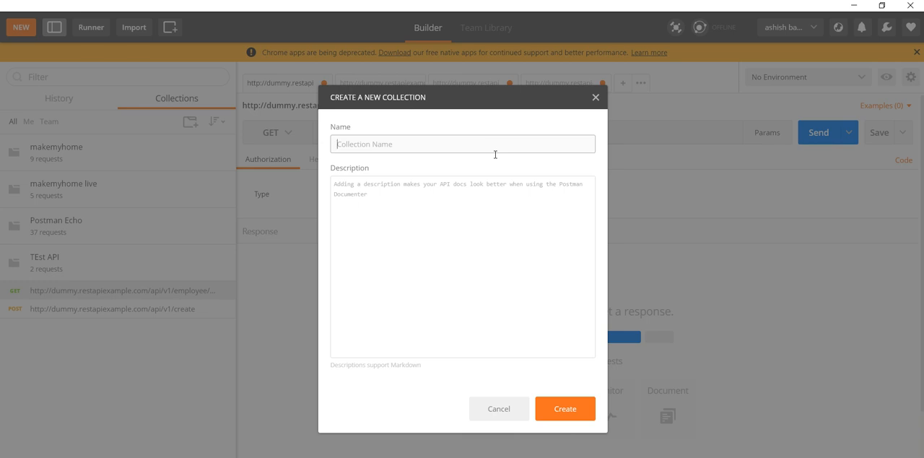
text(TEs)
key(BackSpace)
key(BackSpace)
text(est Auto)
key(BackSpace)
key(BackSpace)
click(578, 403)
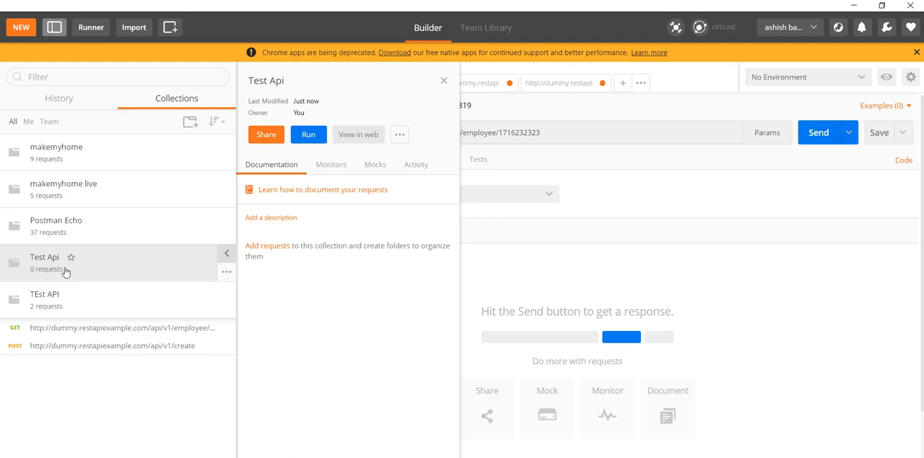
Add a folder named Local Environment API to the Test Api collection
click(226, 272)
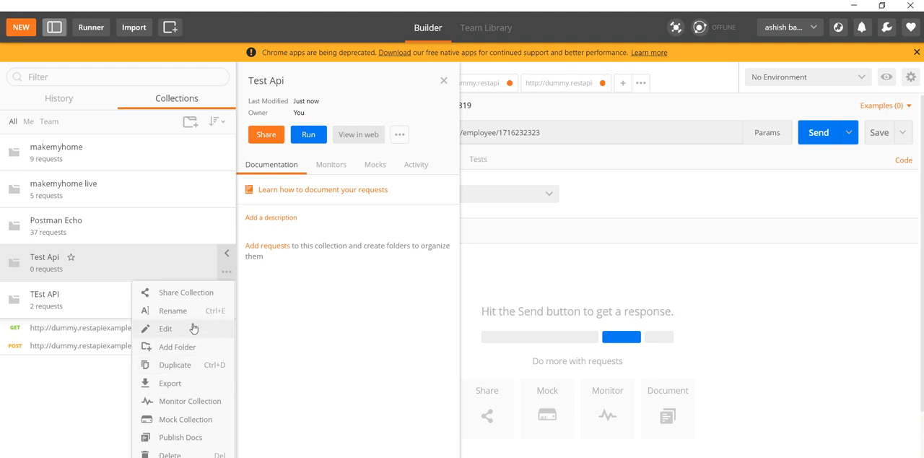
click(177, 347)
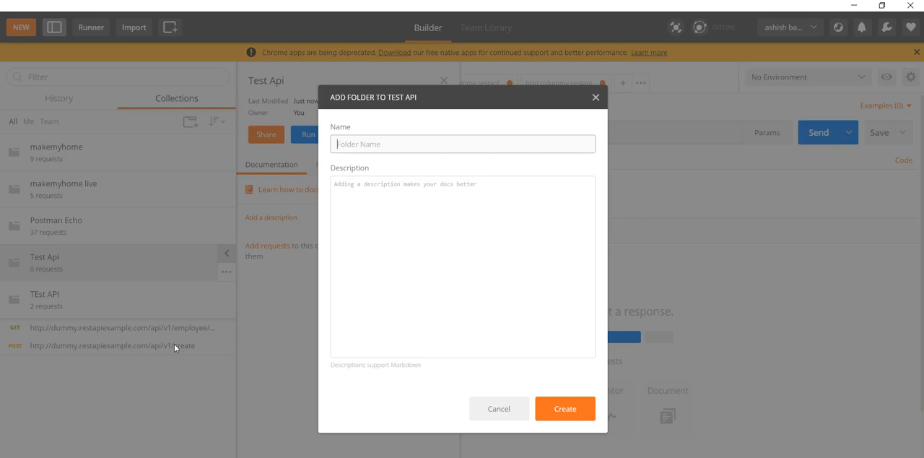
text(Local EDnvironment API)
click(570, 407)
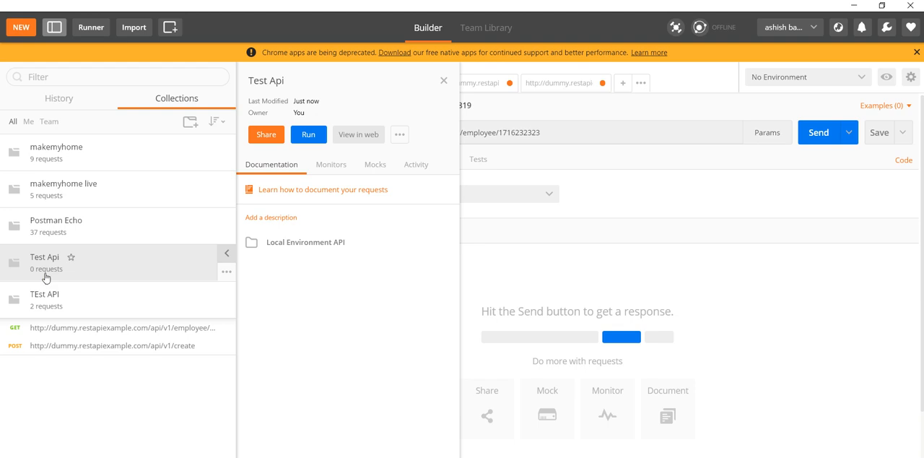
Expand the Test Api collection and its Local Environment API folder to view their contents
click(43, 277)
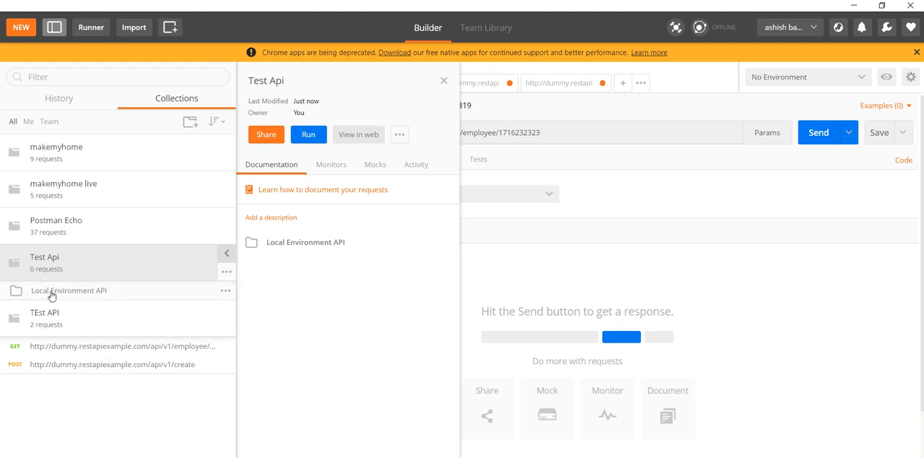
click(225, 291)
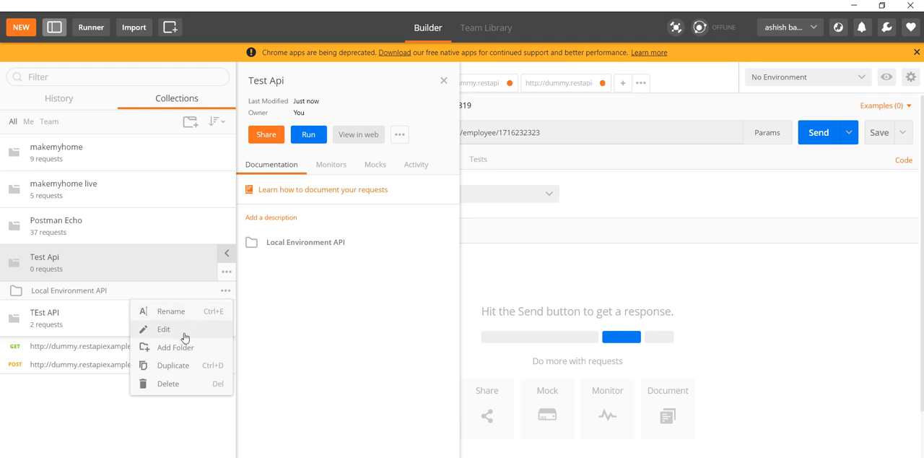
click(121, 293)
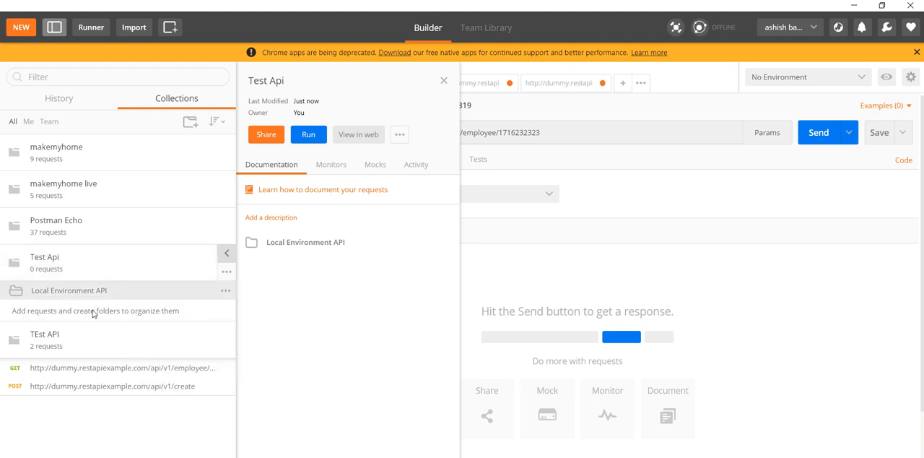
click(505, 292)
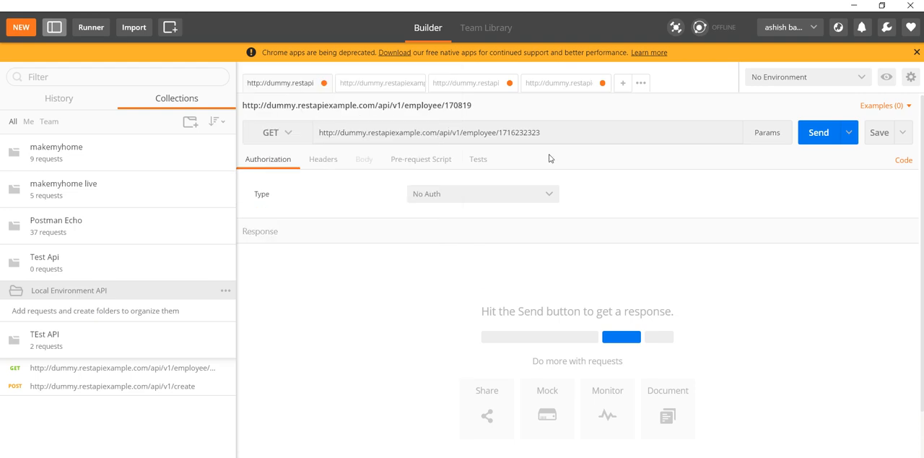
Copy the employees URL from the POST request tab and paste it into a new GET request tab
click(556, 90)
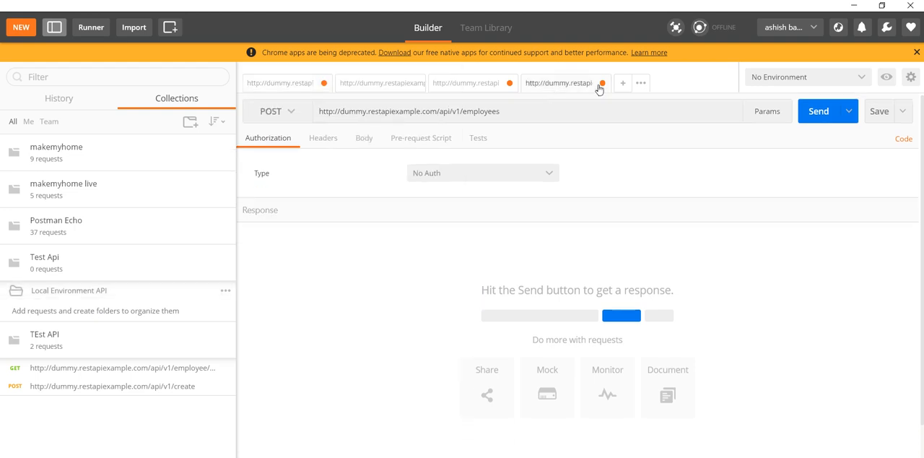
click(556, 110)
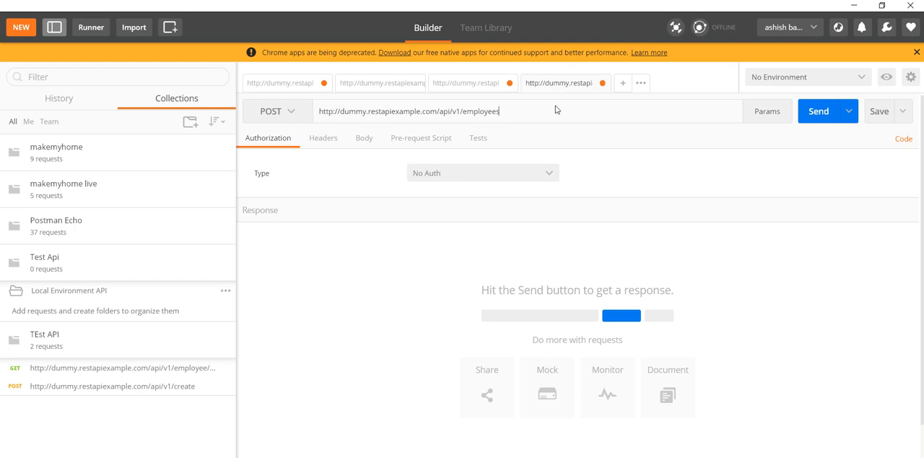
key(ctrl+a)
key(ctrl+c)
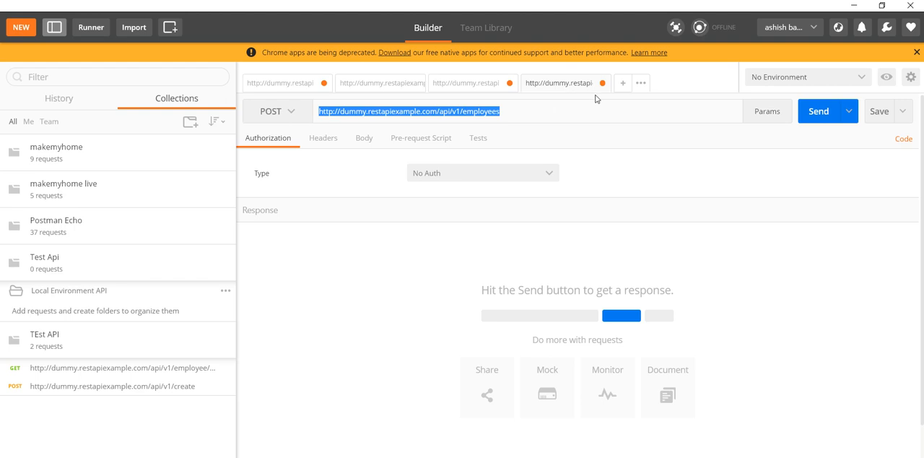
click(623, 85)
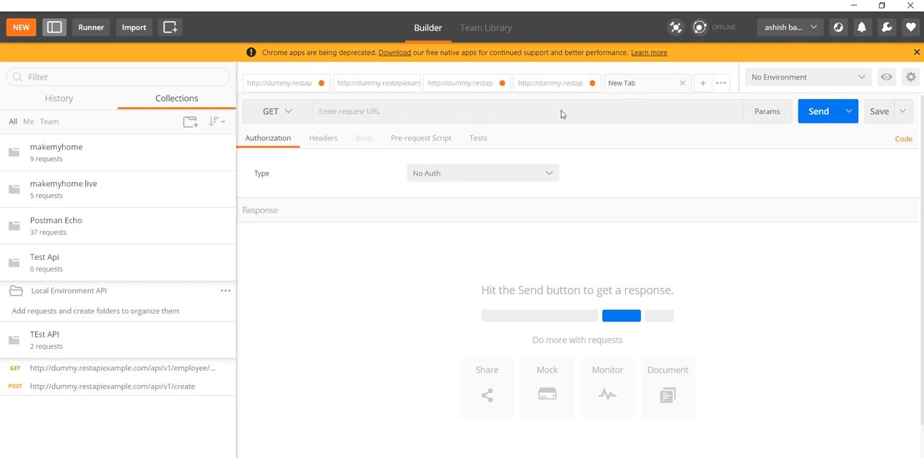
click(561, 114)
key(ctrl+v)
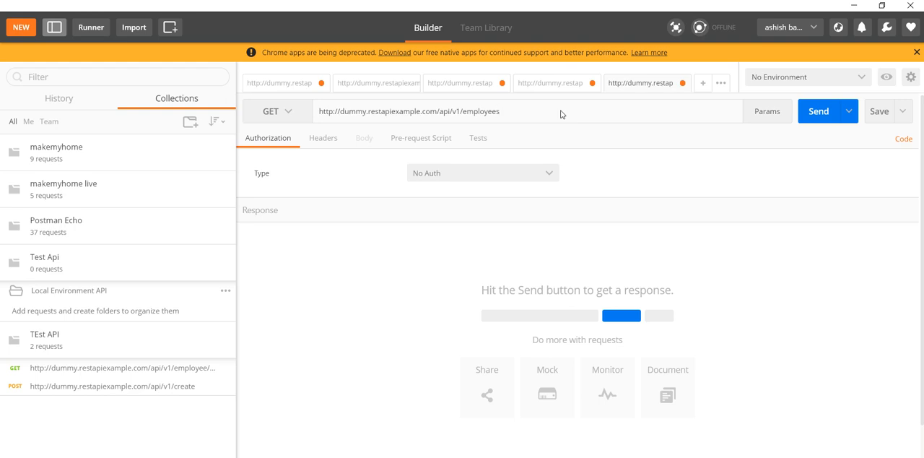
Save the new request as Fetch all employees in the Local Environment API folder of Test Api
click(875, 113)
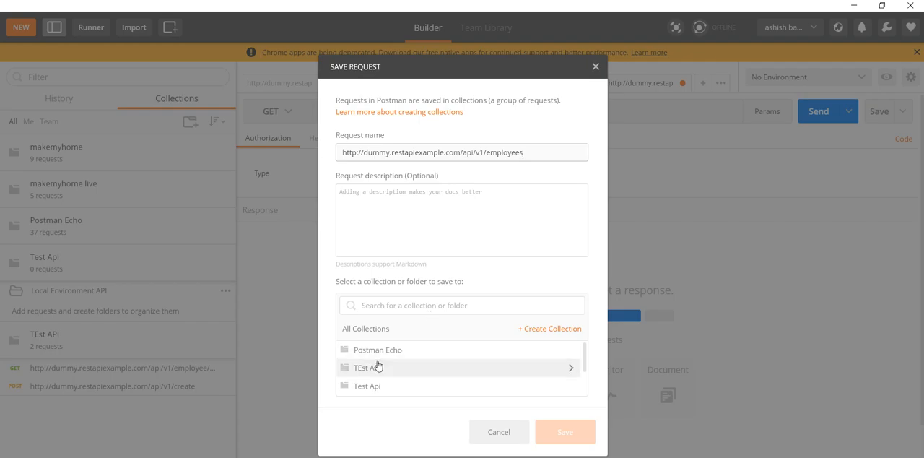
click(380, 373)
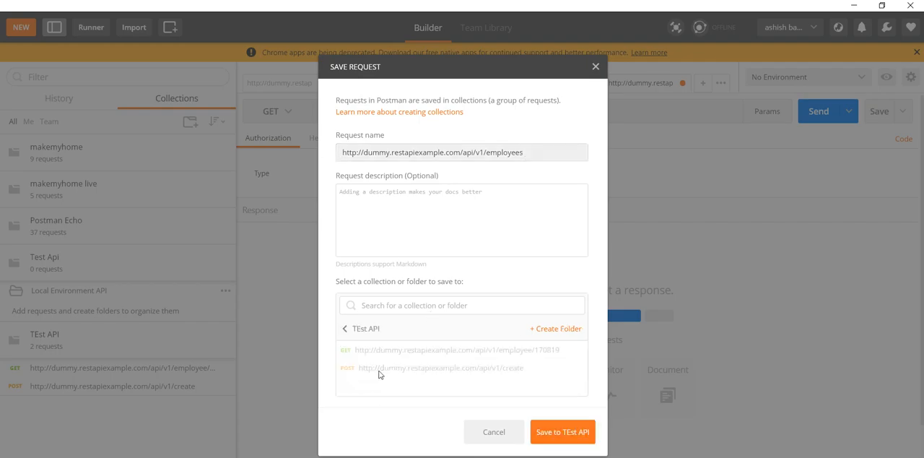
click(348, 330)
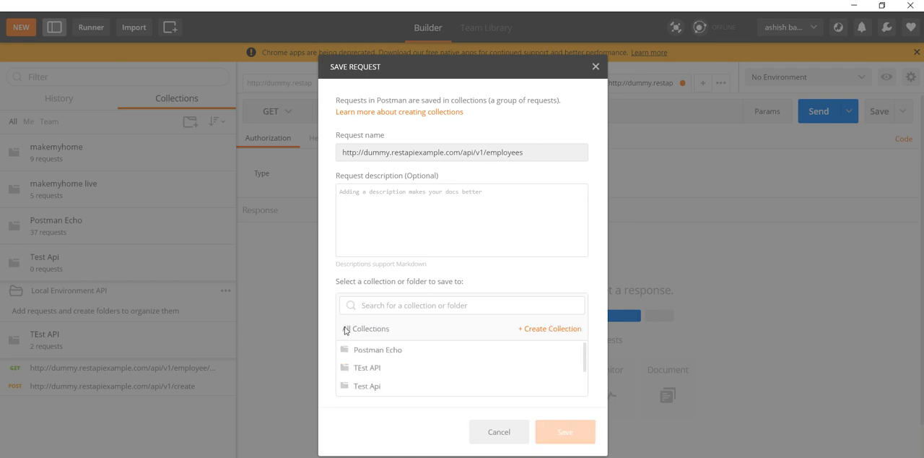
click(369, 384)
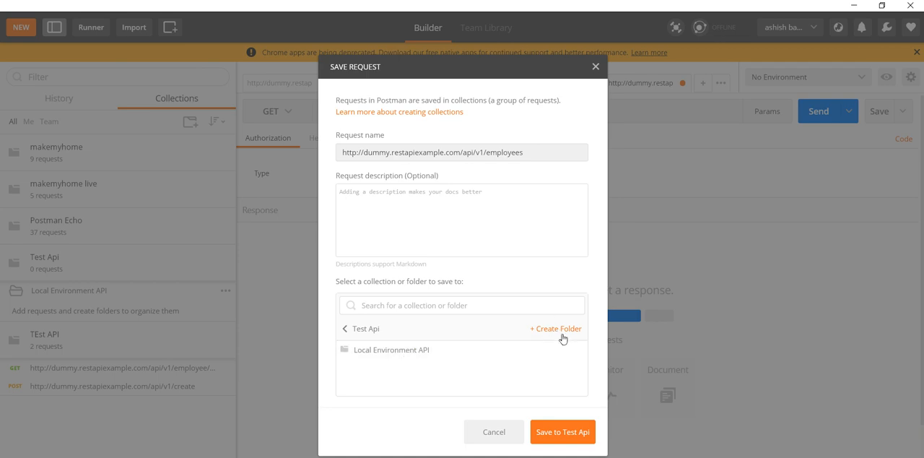
double_click(538, 156)
key(ctrl+a)
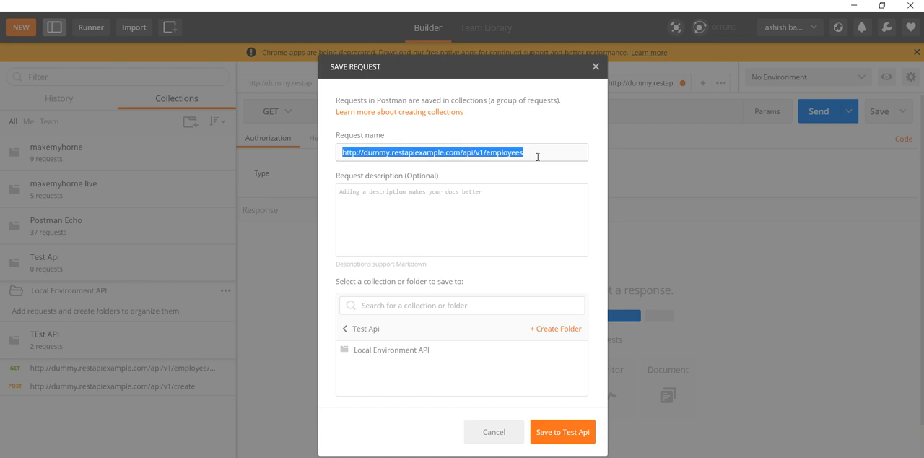
key(BackSpace)
text(Fercg)
key(BackSpace)
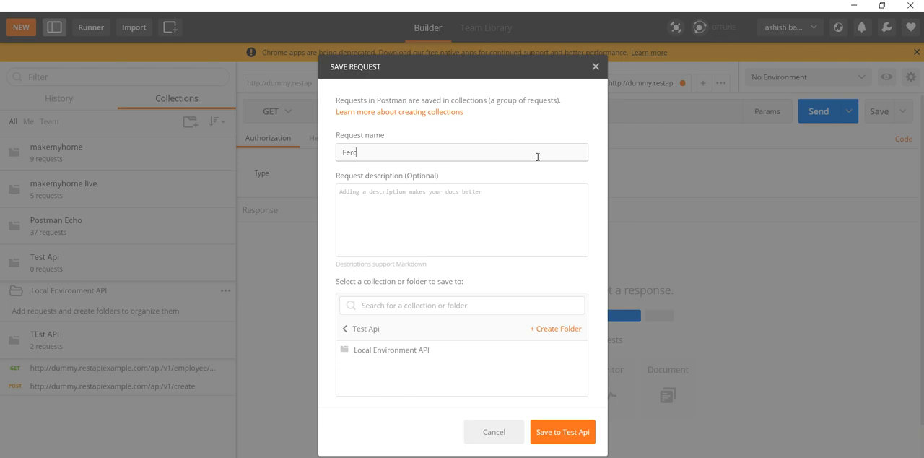
text(tch all employeessees)
click(423, 360)
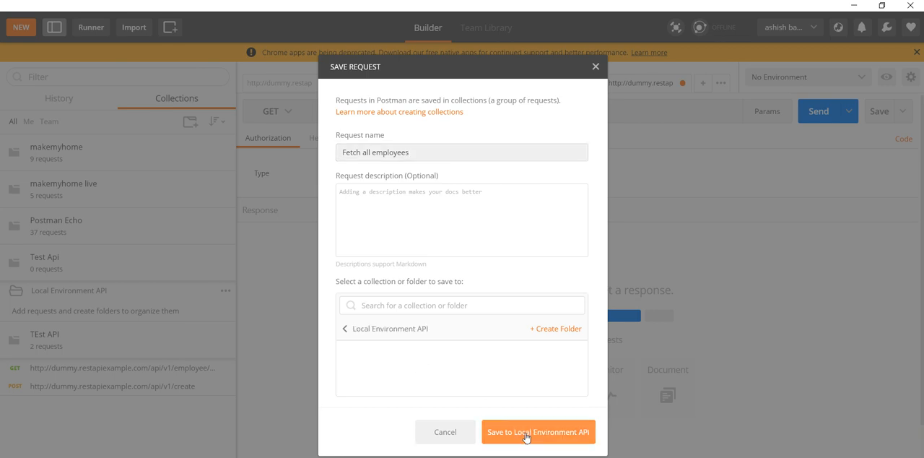
click(554, 431)
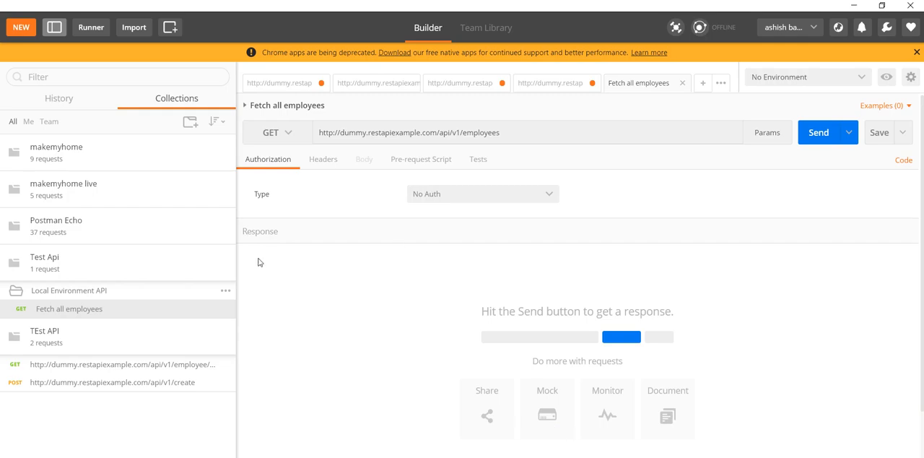
Add a second folder named QA environment to the Test Api collection
click(134, 294)
click(227, 272)
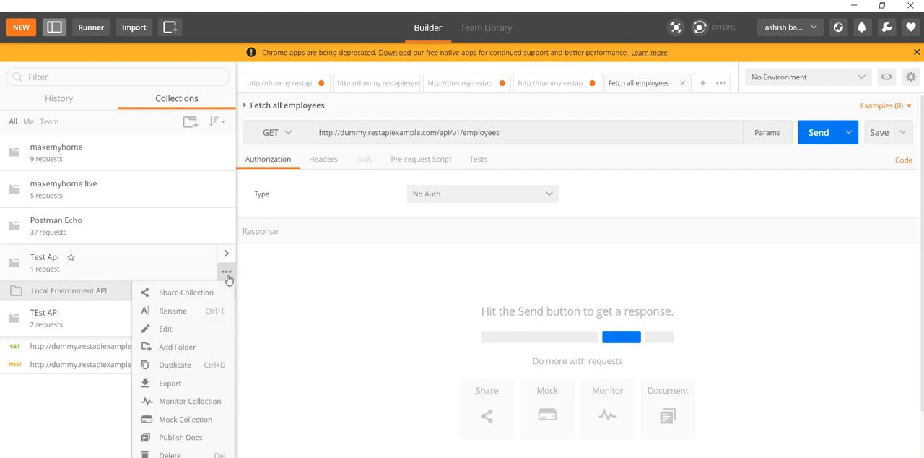
click(177, 347)
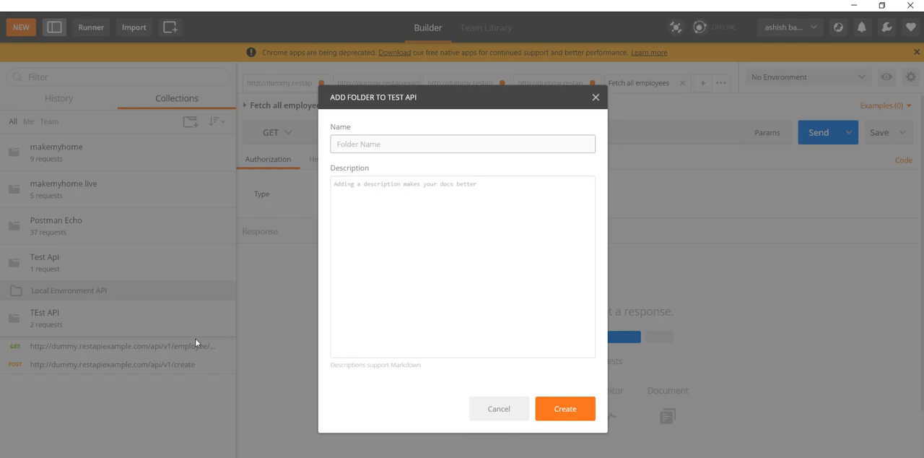
text(QA environment)
click(554, 408)
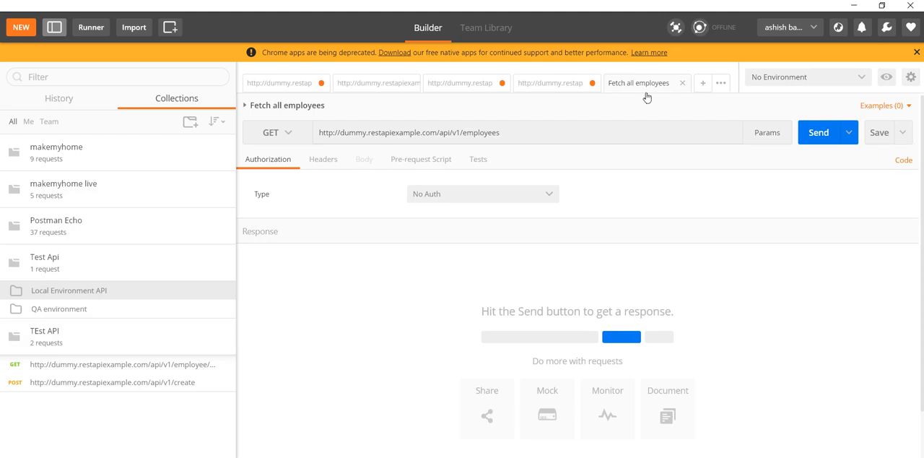
Save the POST employees request as Fetch employess on TEst in the QA environment folder of Test Api
click(559, 86)
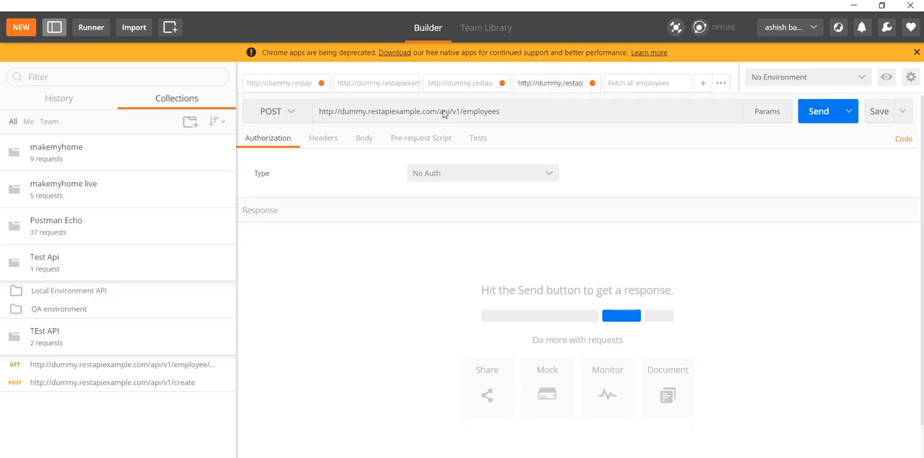
key(ctrl+s)
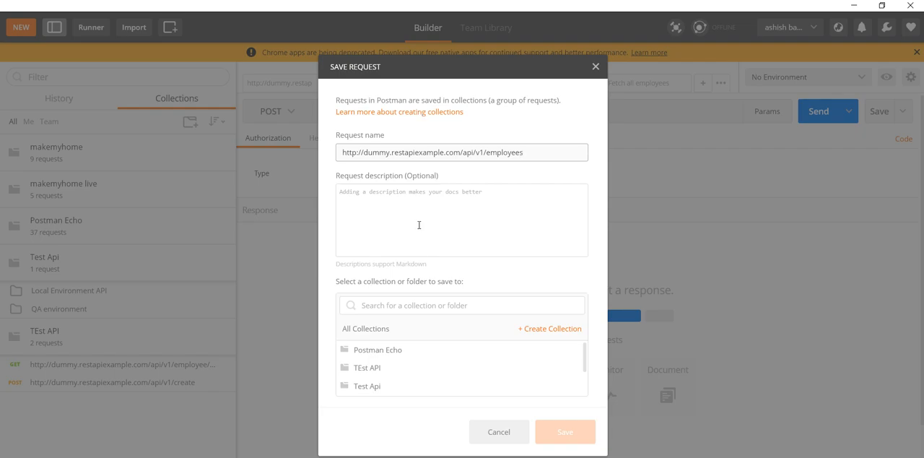
triple_click(545, 152)
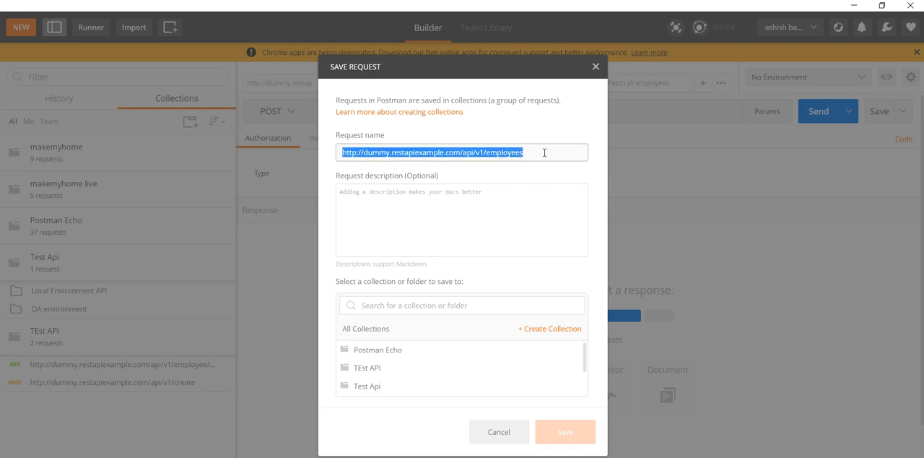
text(Fetch em)
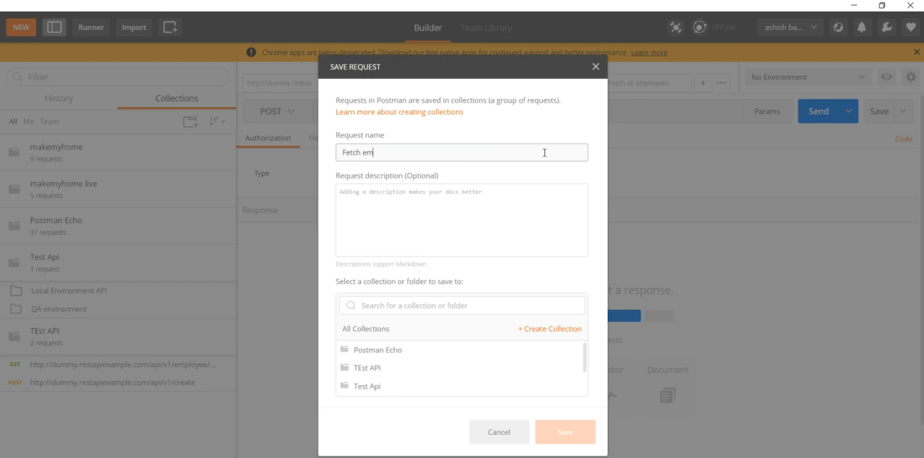
text(ployees on TEst)
click(381, 385)
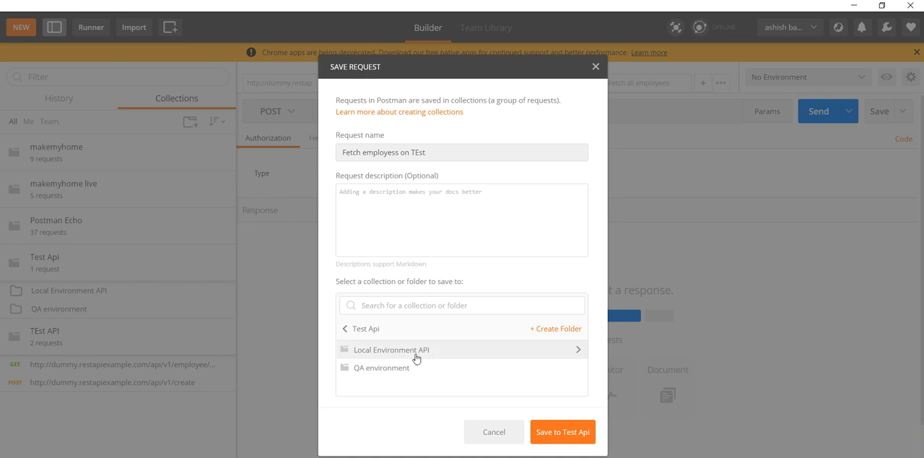
click(408, 369)
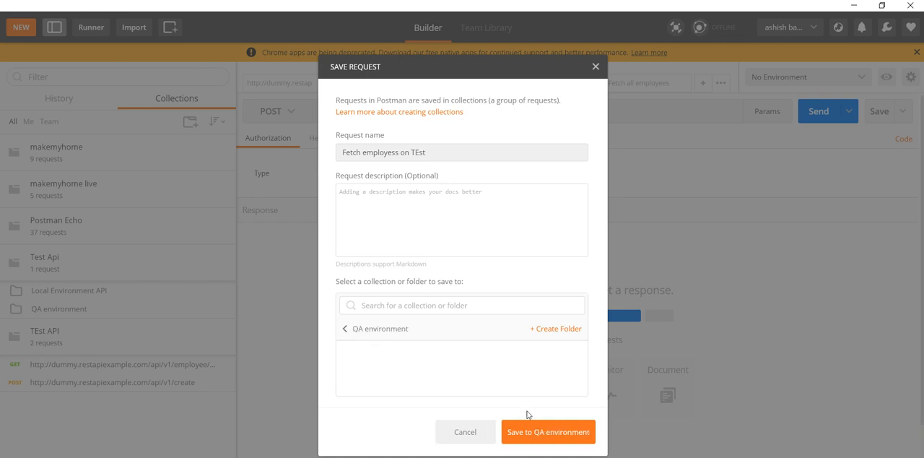
click(546, 441)
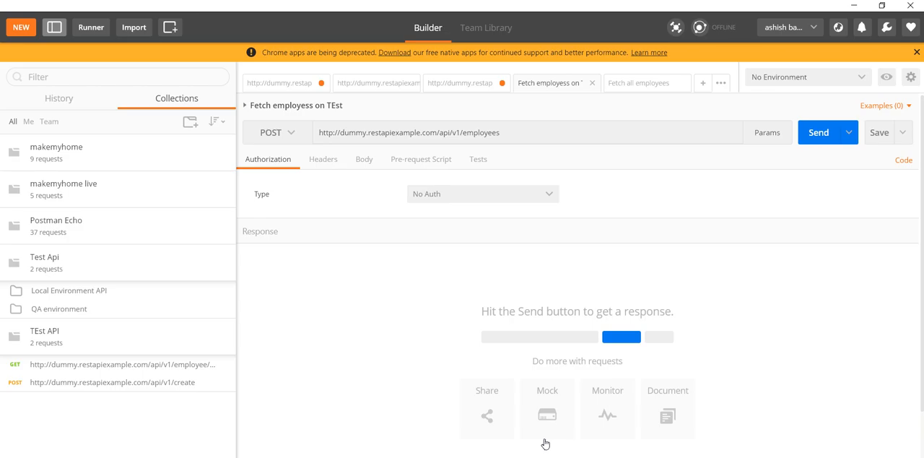